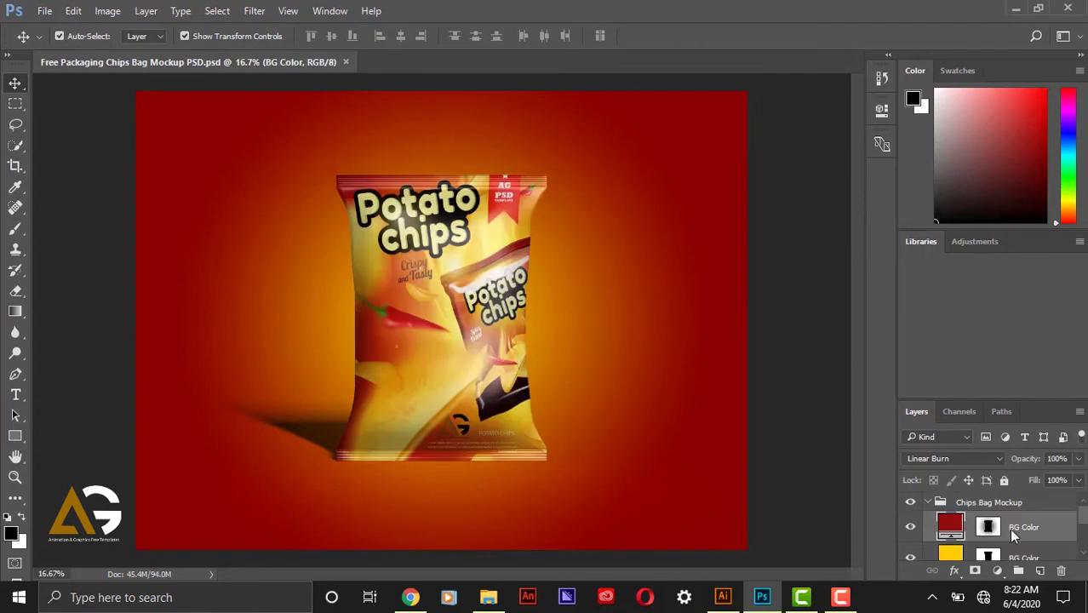
Scroll through the Layers panel of the finished Crush Chips bag mockup PSD
scroll(1011, 531, "down", 2)
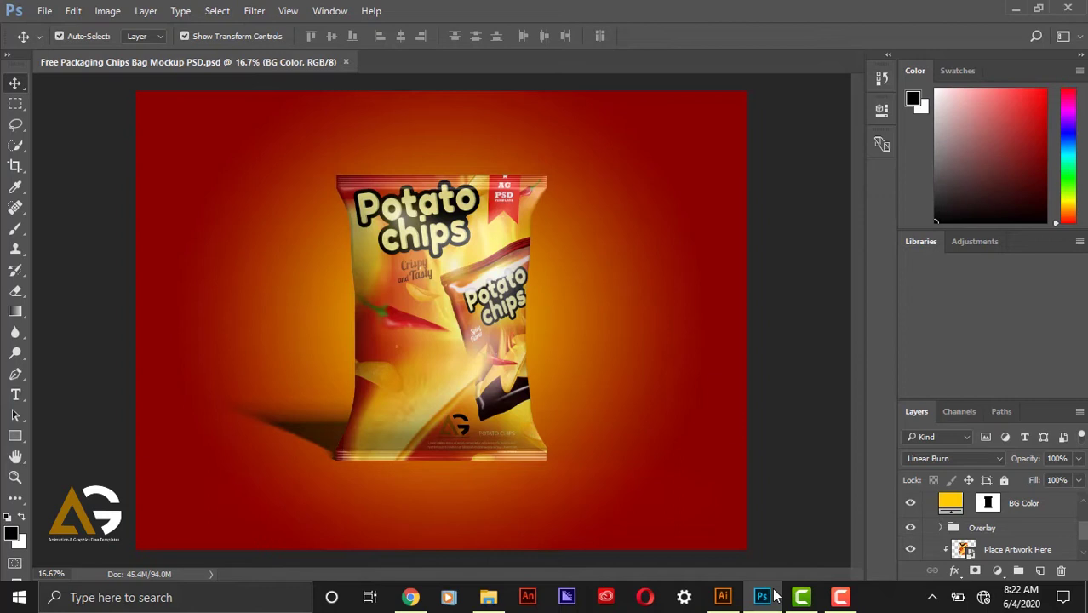
scroll(1009, 527, "up", 2)
scroll(1008, 528, "down", 2)
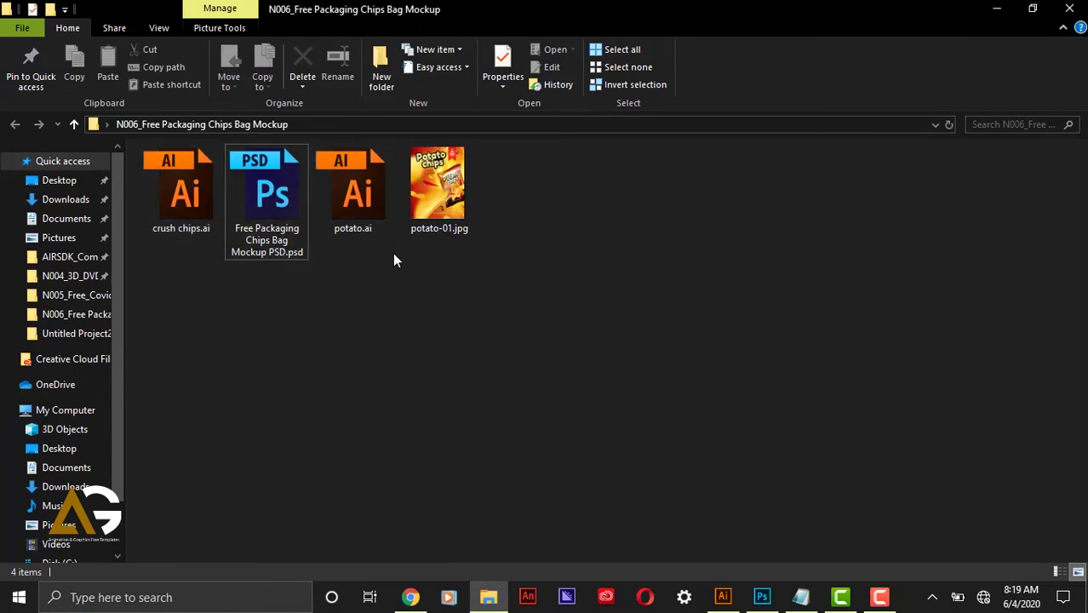
Open potato.ai from the N006 mockup folder in Illustrator
left_click(363, 198)
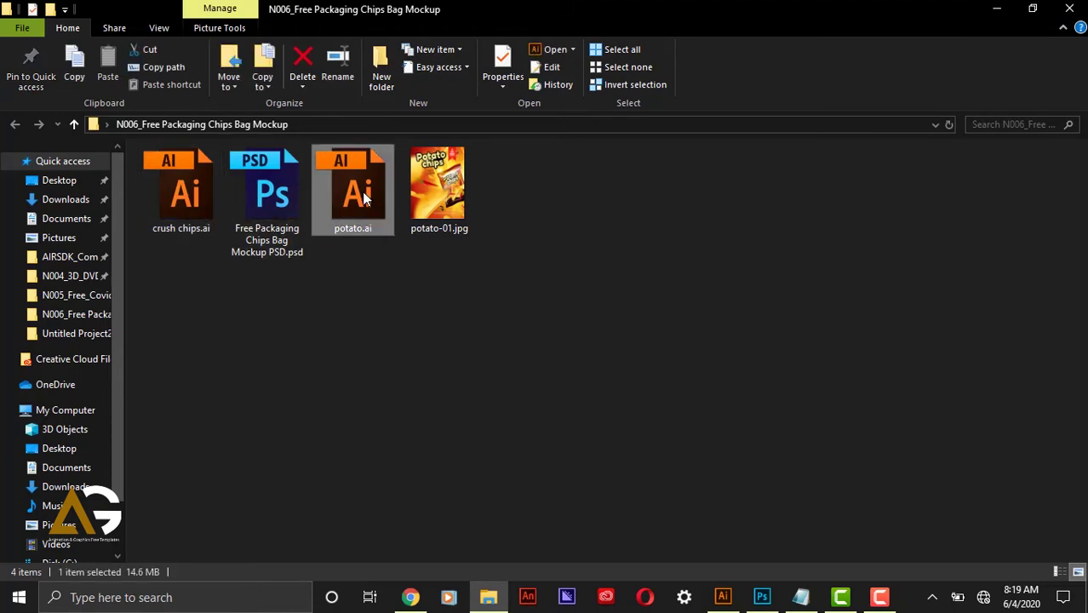
double_click(363, 198)
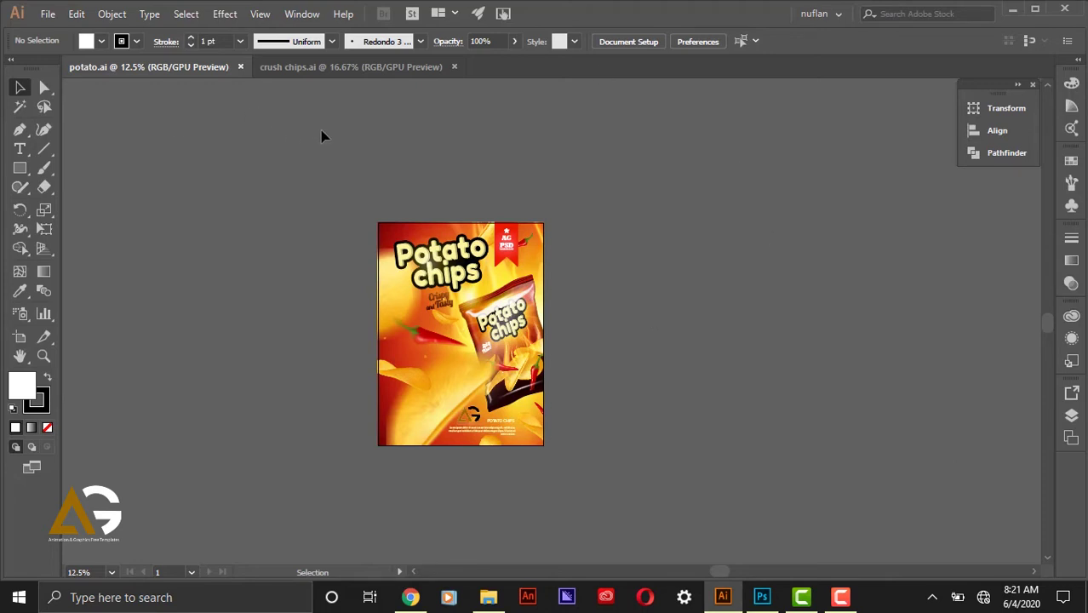
Compare the crush chips.ai and potato.ai documents, ending on the Crush Chips artwork
left_click(320, 72)
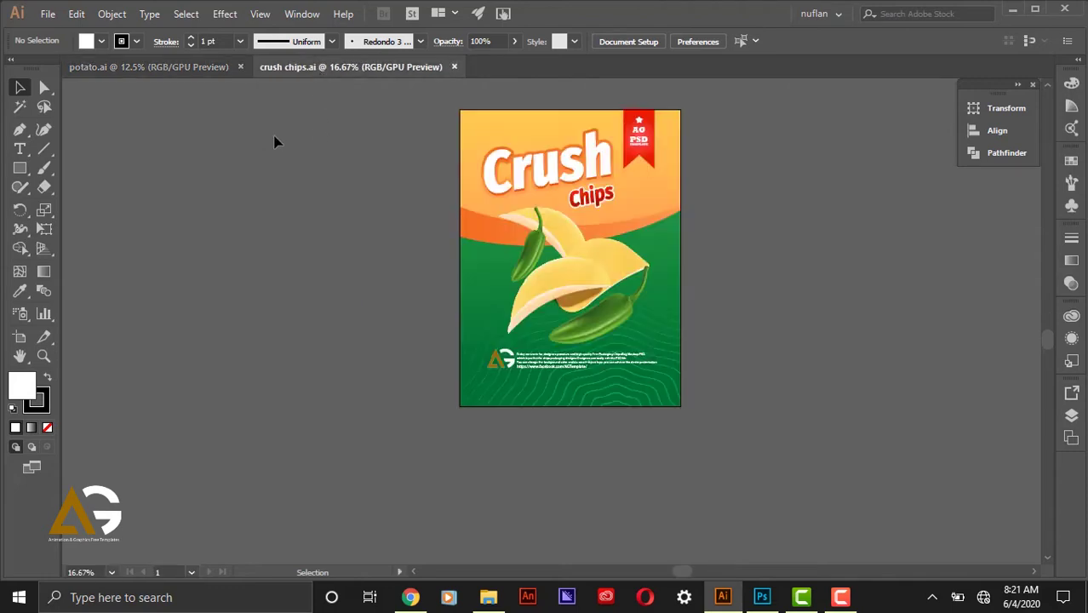
left_click(163, 67)
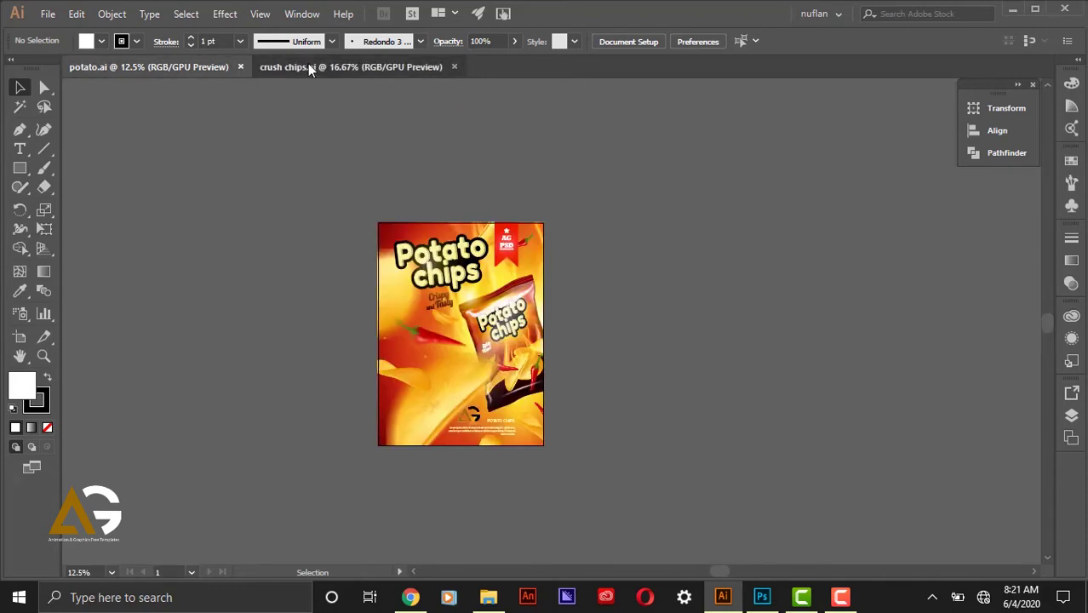
left_click(308, 67)
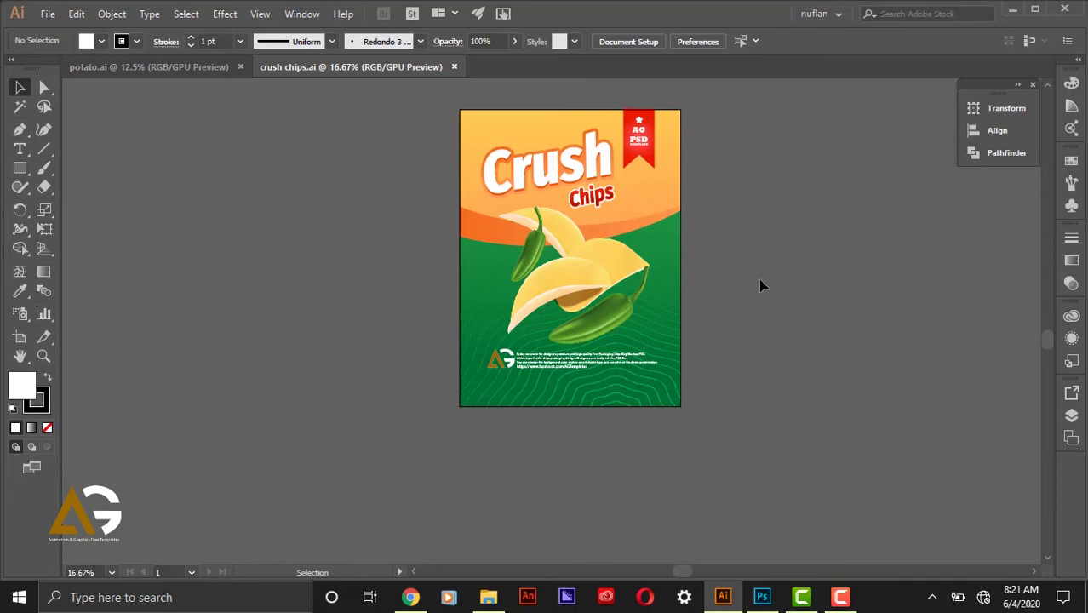
Open Free Packaging Chips Bag Mockup PSD.psd from File Explorer in Photoshop
left_click(501, 596)
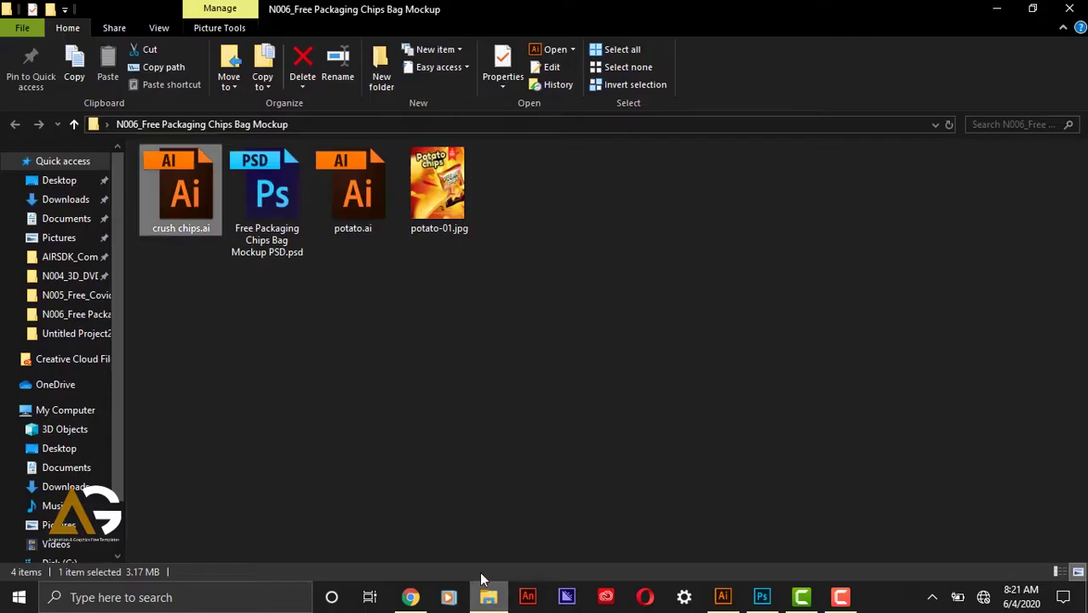
left_click(272, 219)
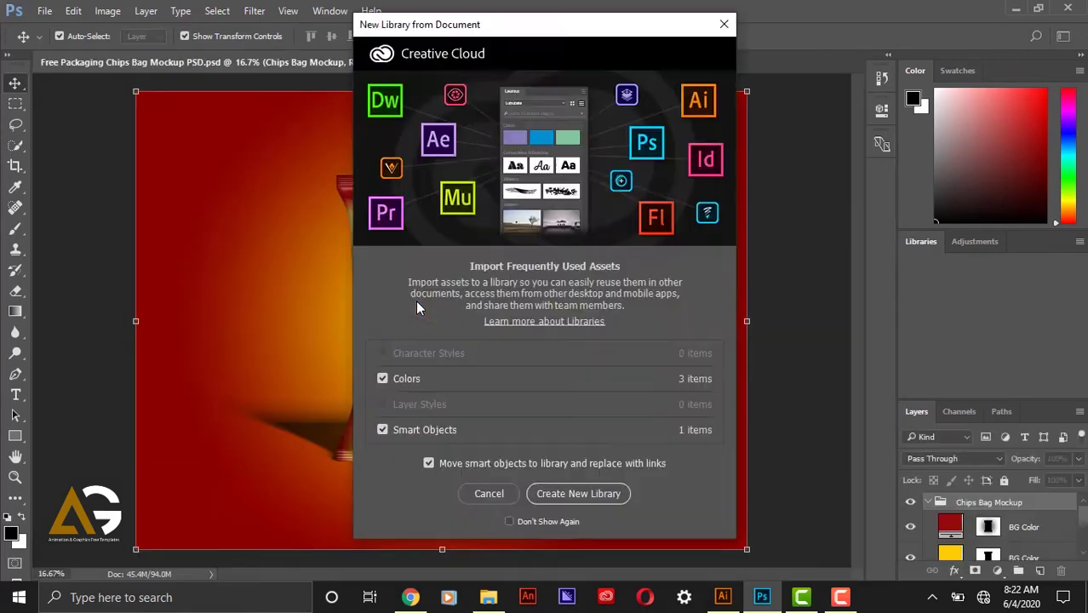
Cancel the New Library from Document prompt and select the BG Color layer
left_click(491, 501)
key("Escape")
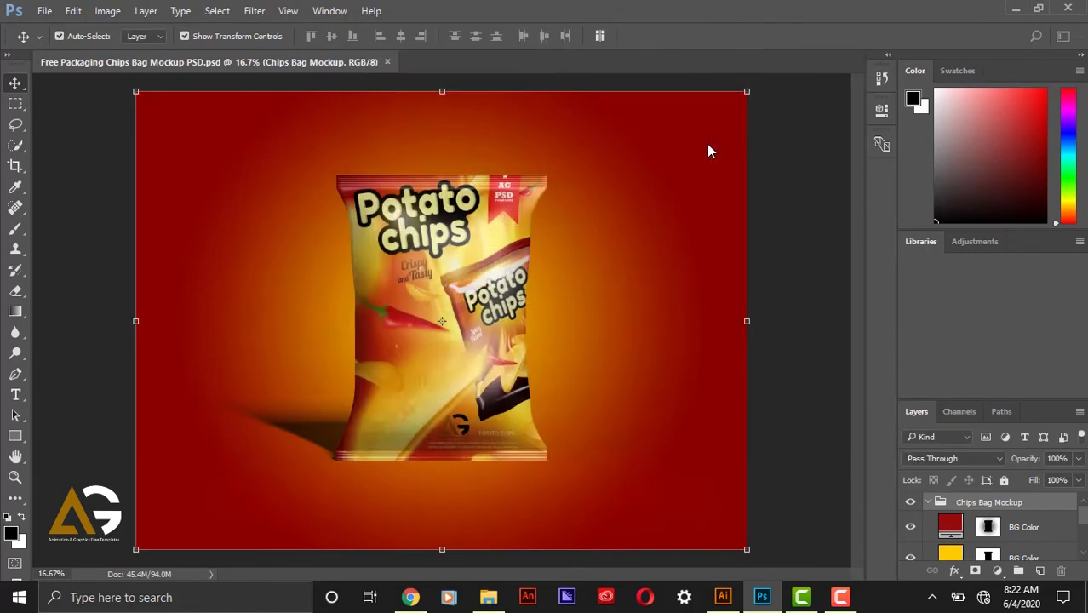
left_click(708, 144)
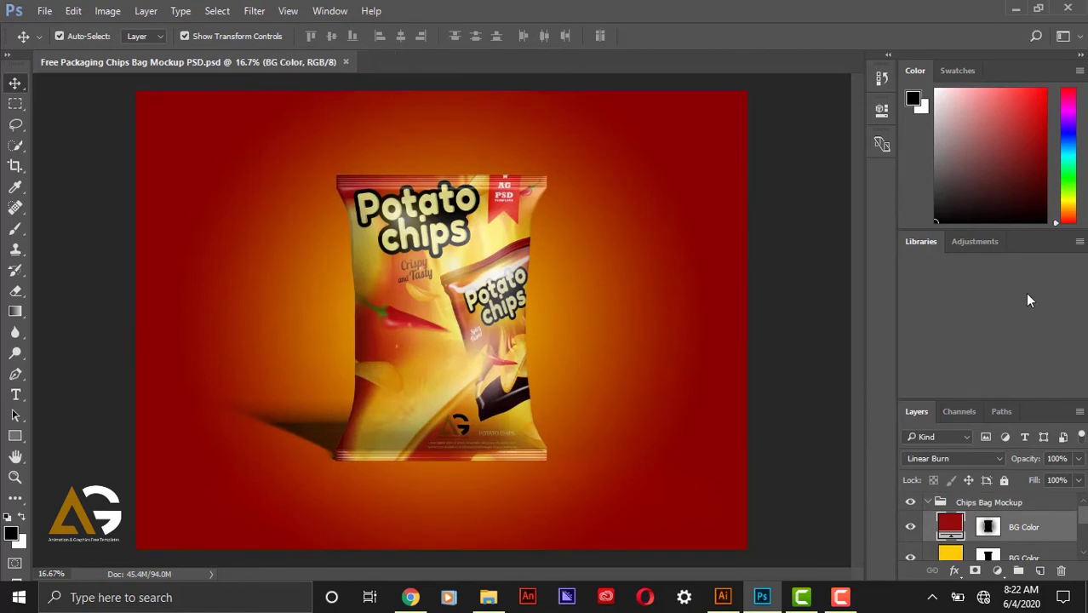
scroll(1009, 528, "down", 2)
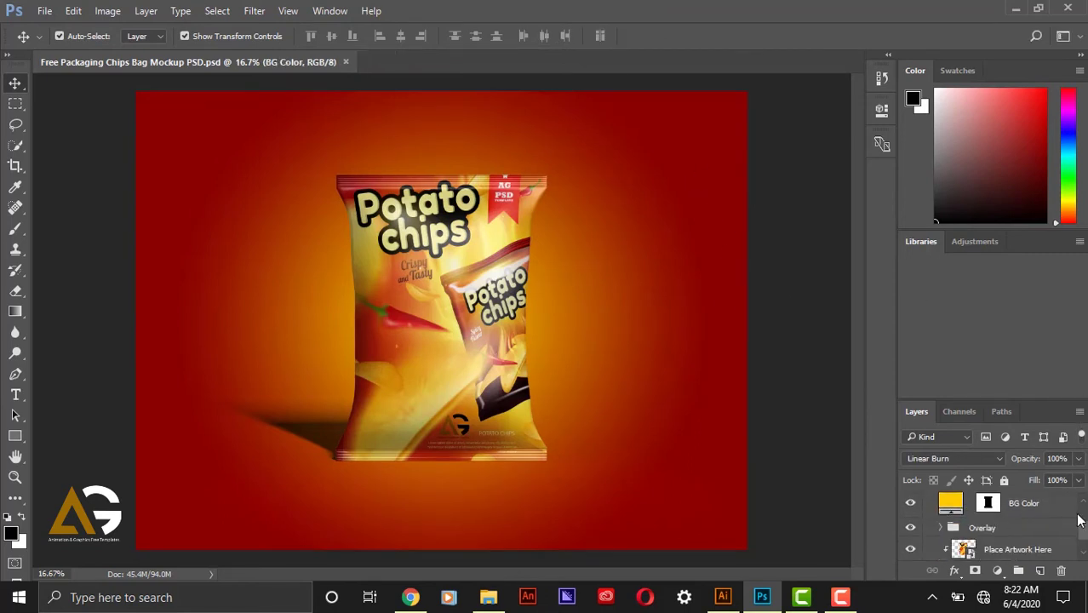
Export the Crush Chips artwork as crush chips.jpg using artboards via Export As
left_click(723, 599)
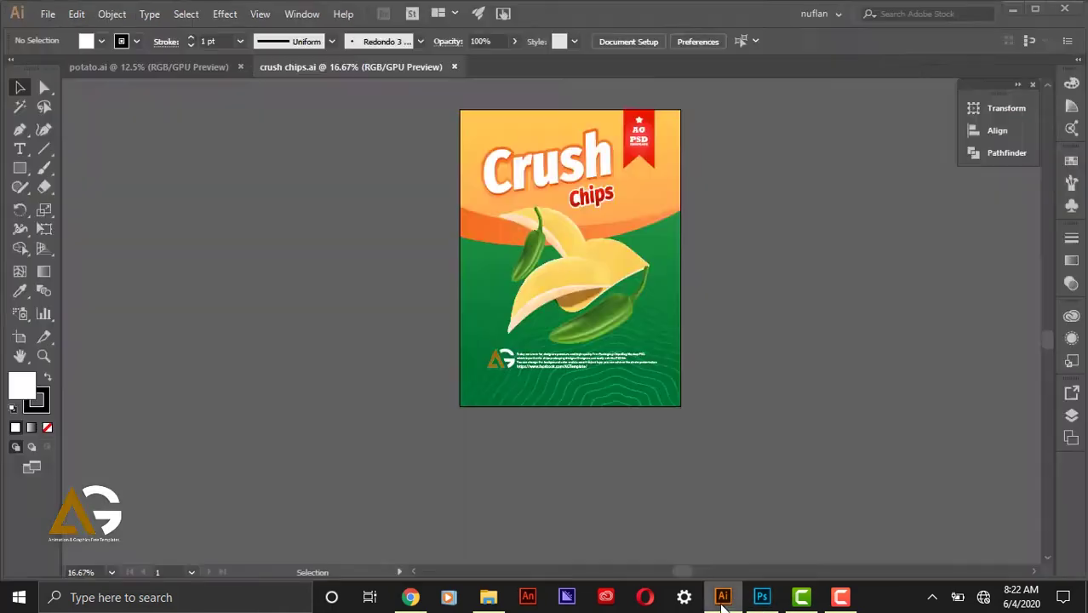
left_click(723, 599)
left_click(723, 600)
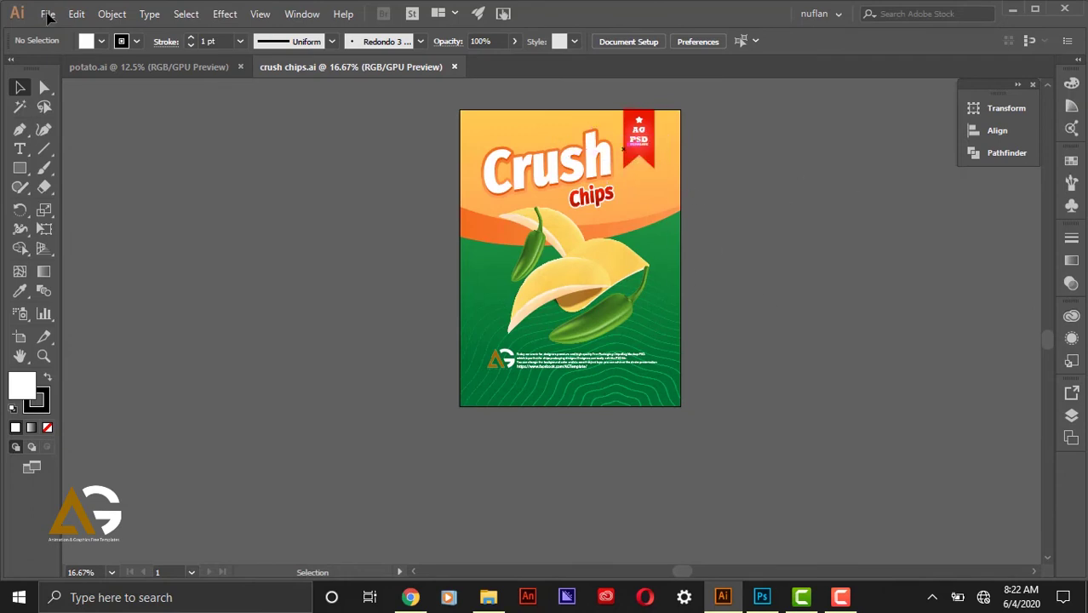
left_click(49, 14)
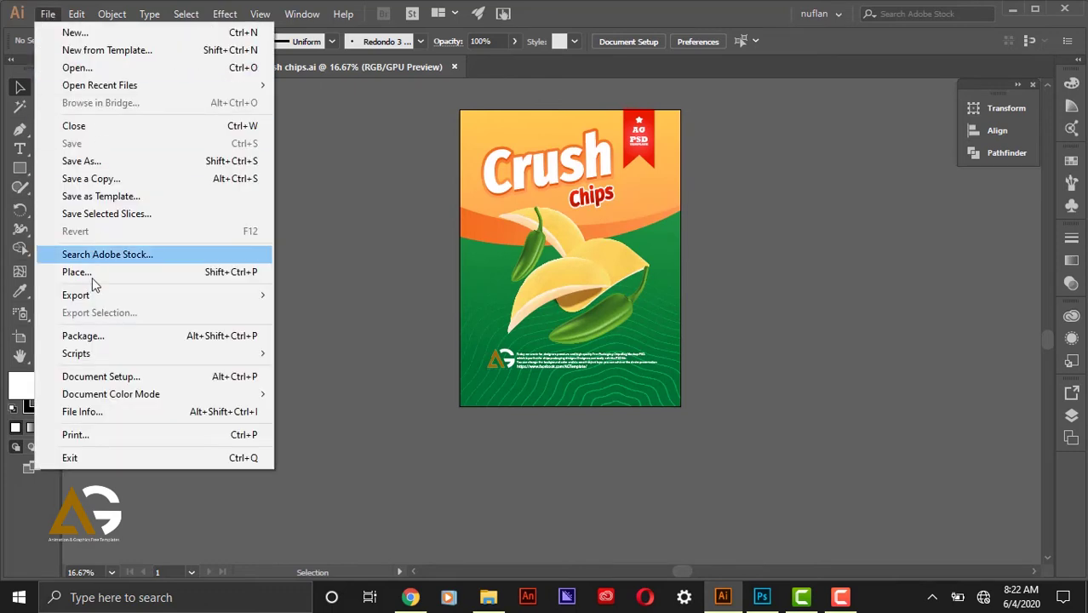
mouse_move(94, 296)
left_click(303, 312)
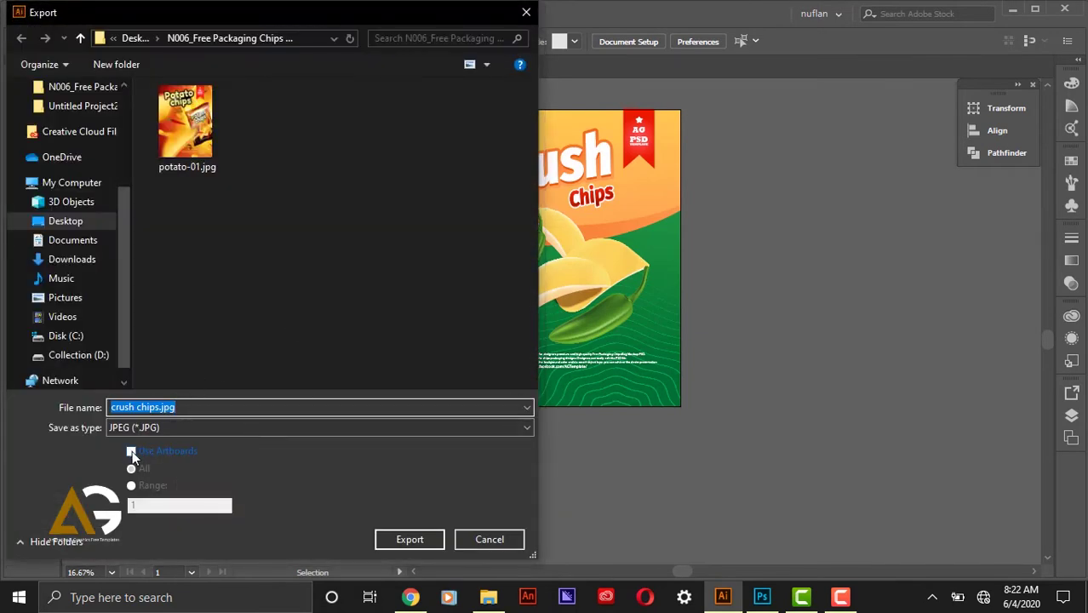
left_click(131, 451)
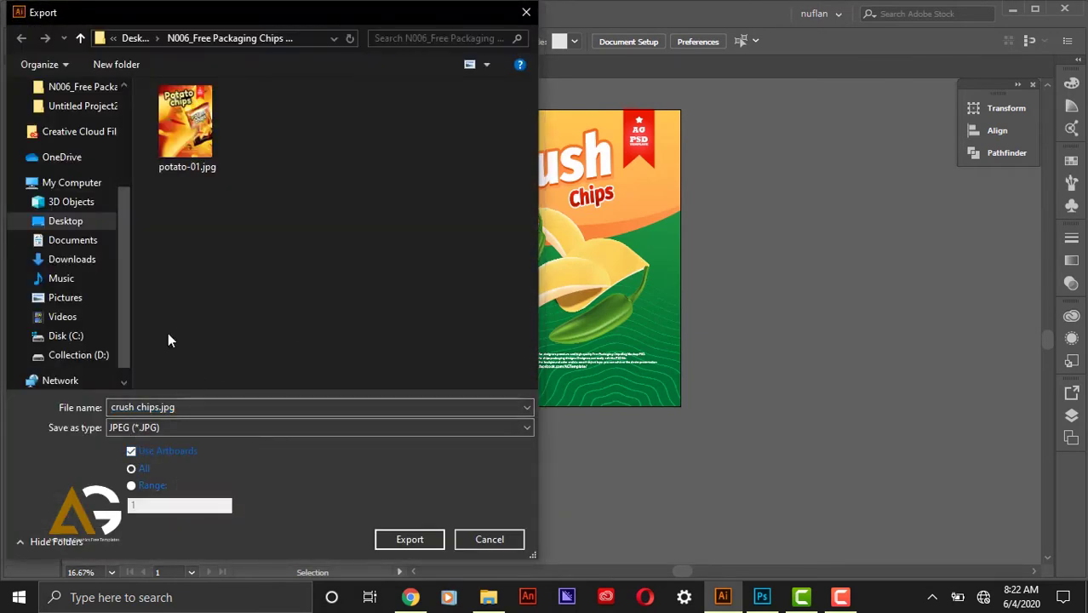
left_click(408, 538)
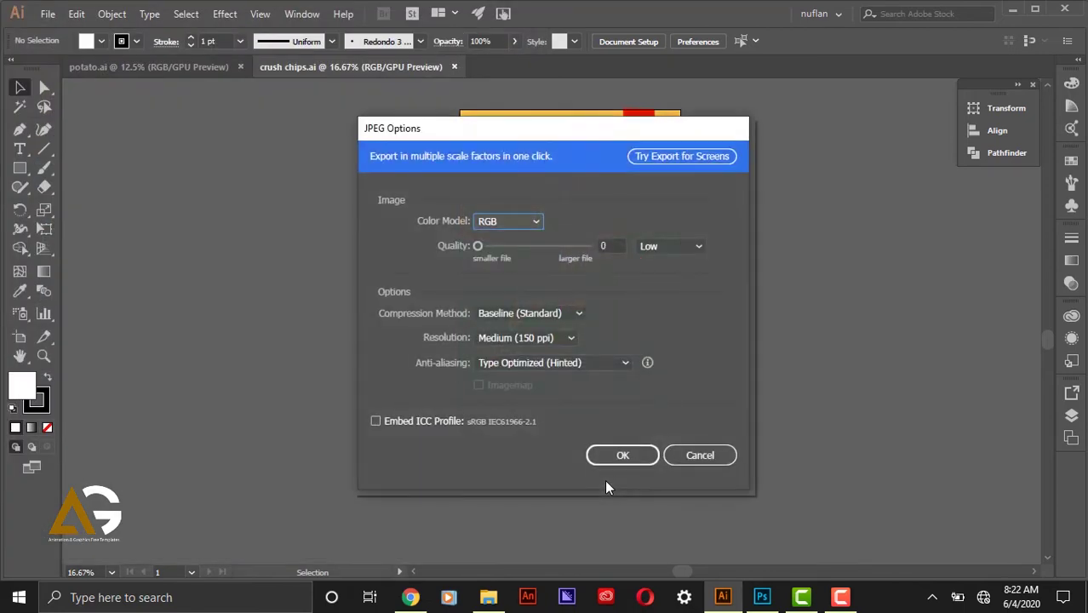
Set JPEG quality to Maximum 10 and resolution to High (300 ppi), then confirm
left_click(587, 246)
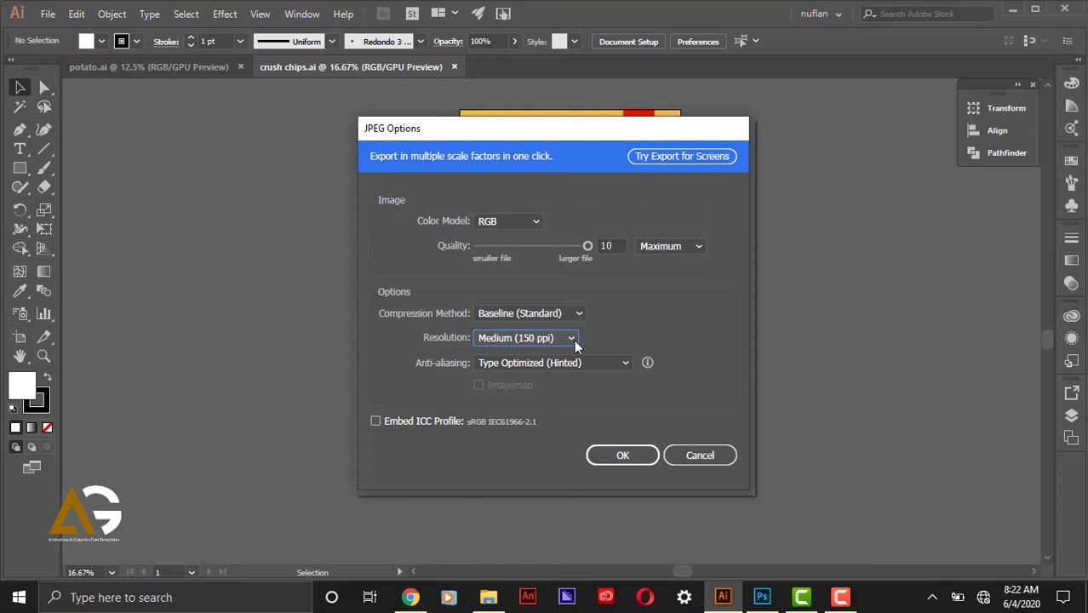
left_click(575, 341)
left_click(549, 392)
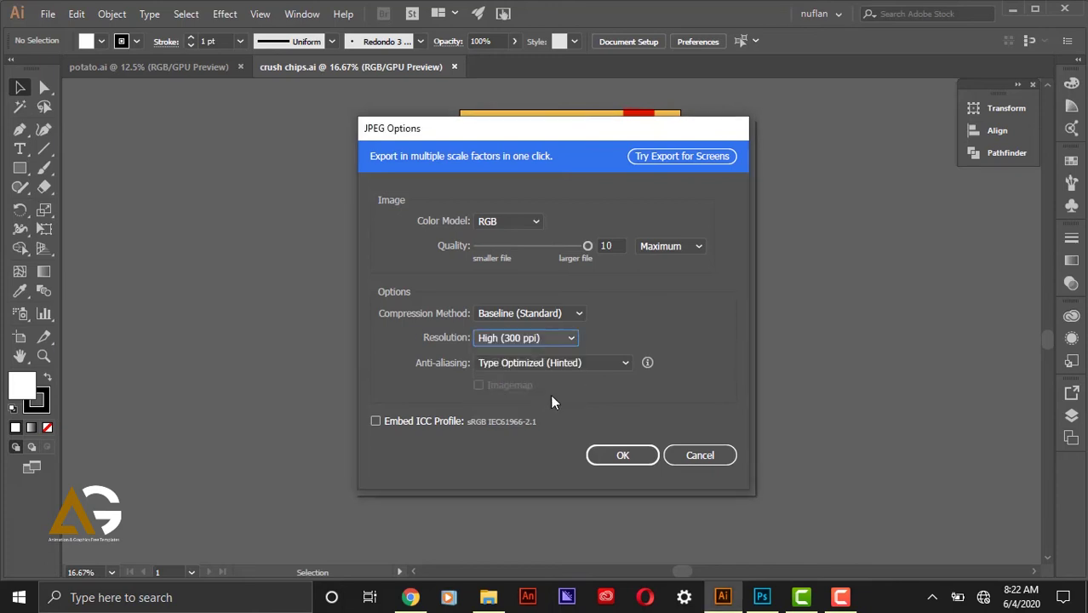
left_click(634, 459)
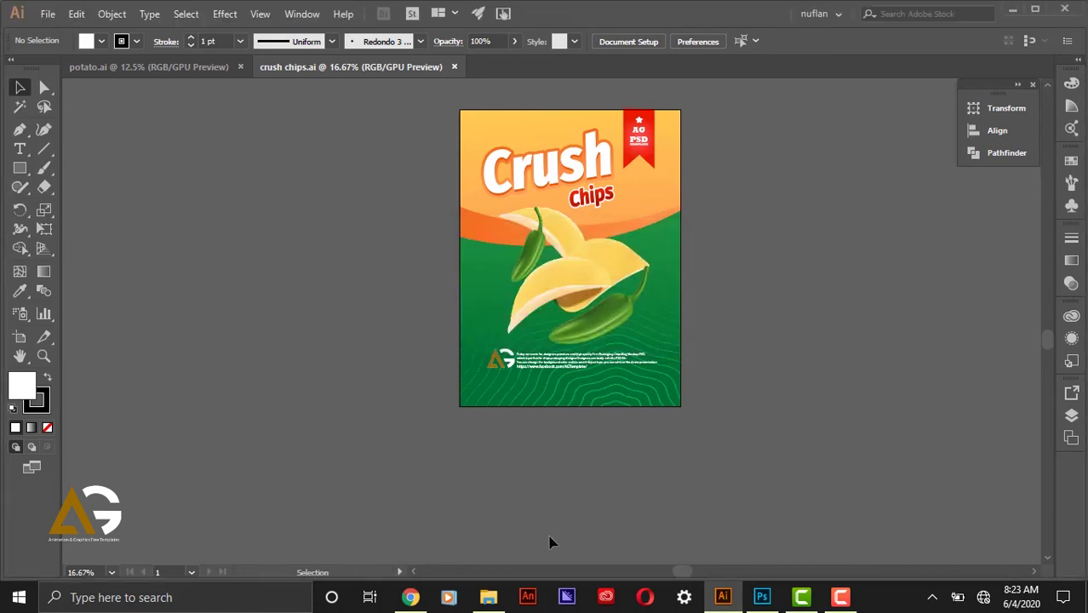
Open the Place Artwork Here smart object from the mockup's Layers panel
left_click(488, 596)
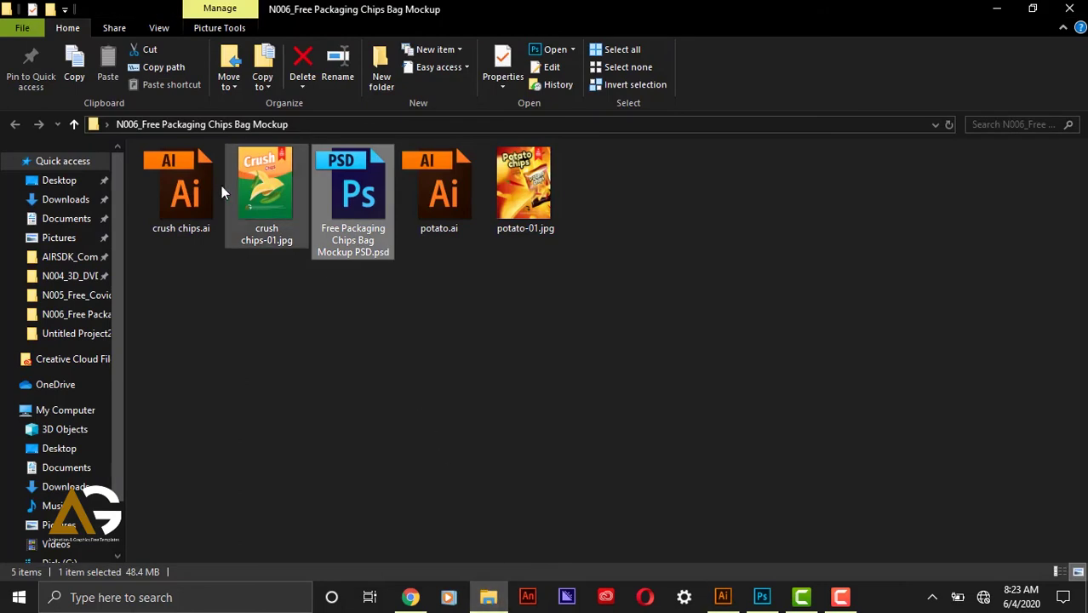
left_click(762, 597)
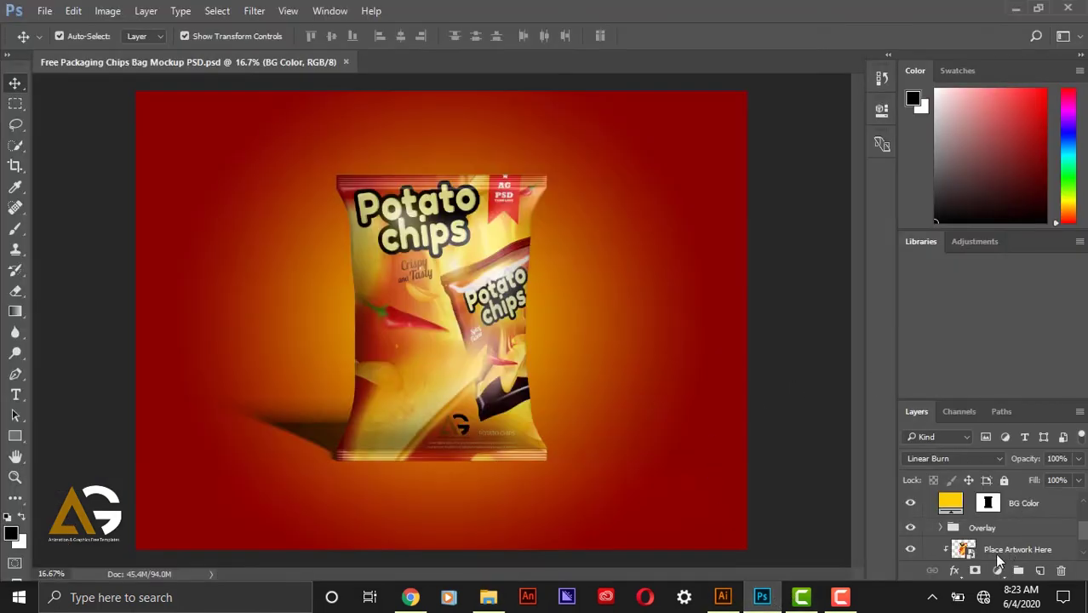
scroll(1031, 550, "down", 1)
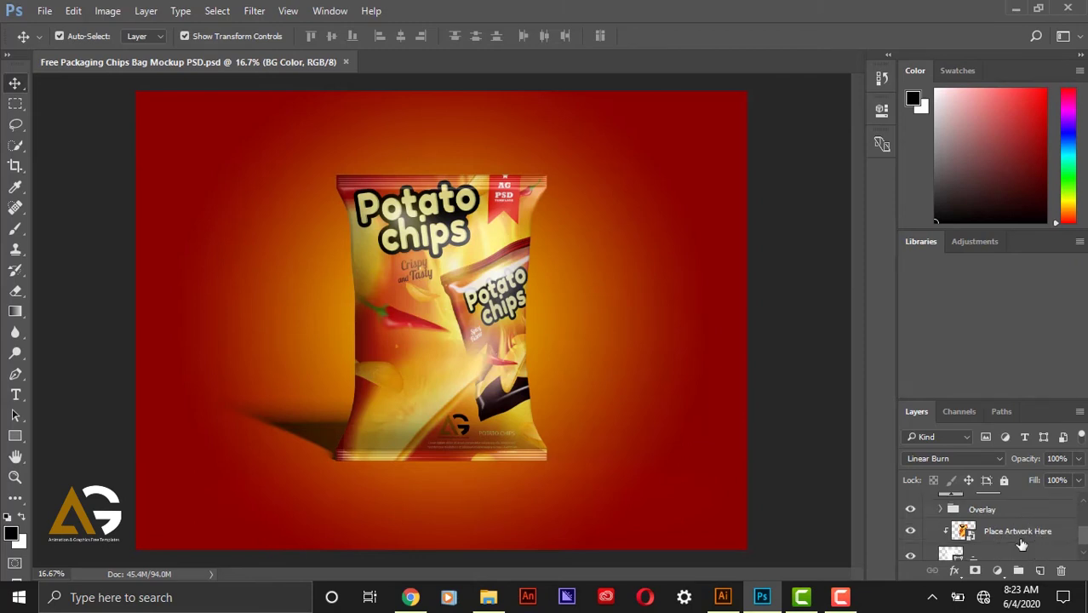
left_click(968, 534)
double_click(968, 534)
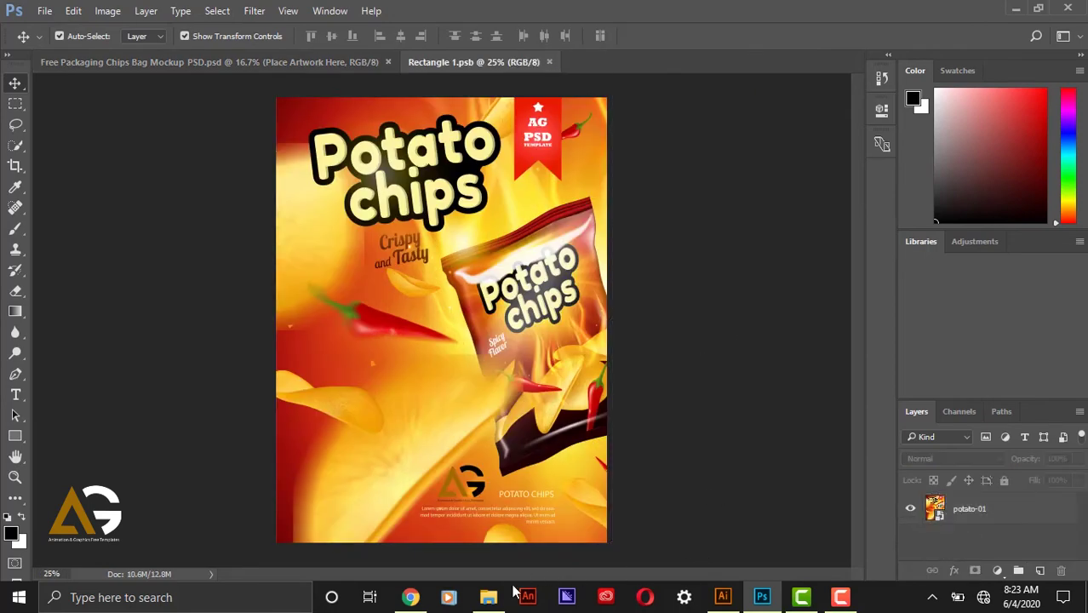
Place crush chips-01.jpg into the smart object and save Rectangle 1.psb on closing
left_click(488, 597)
left_click_drag(270, 189, 519, 339)
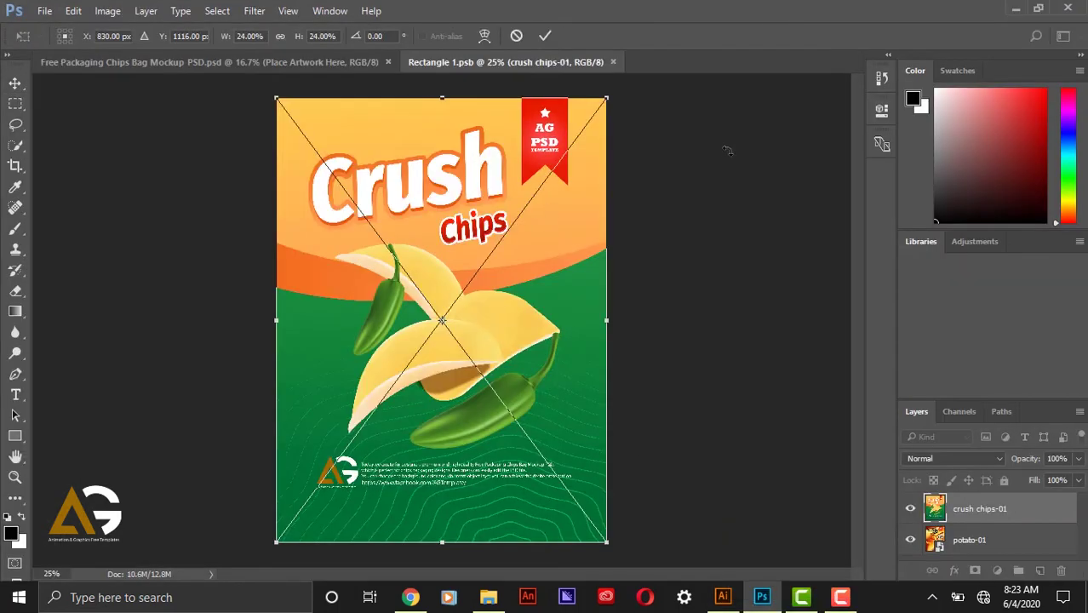
left_click(549, 36)
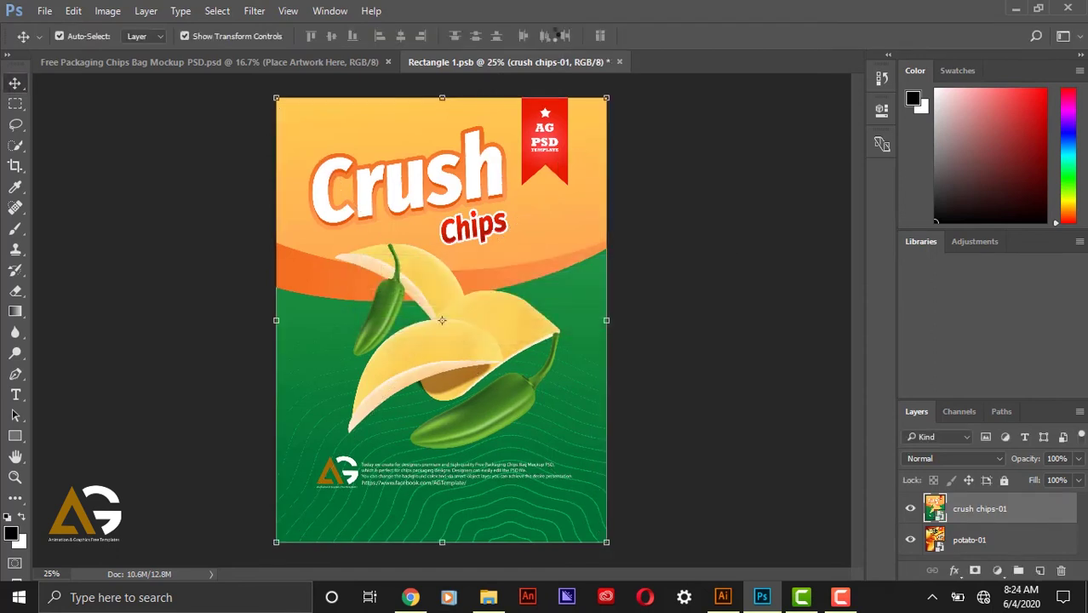
left_click(620, 62)
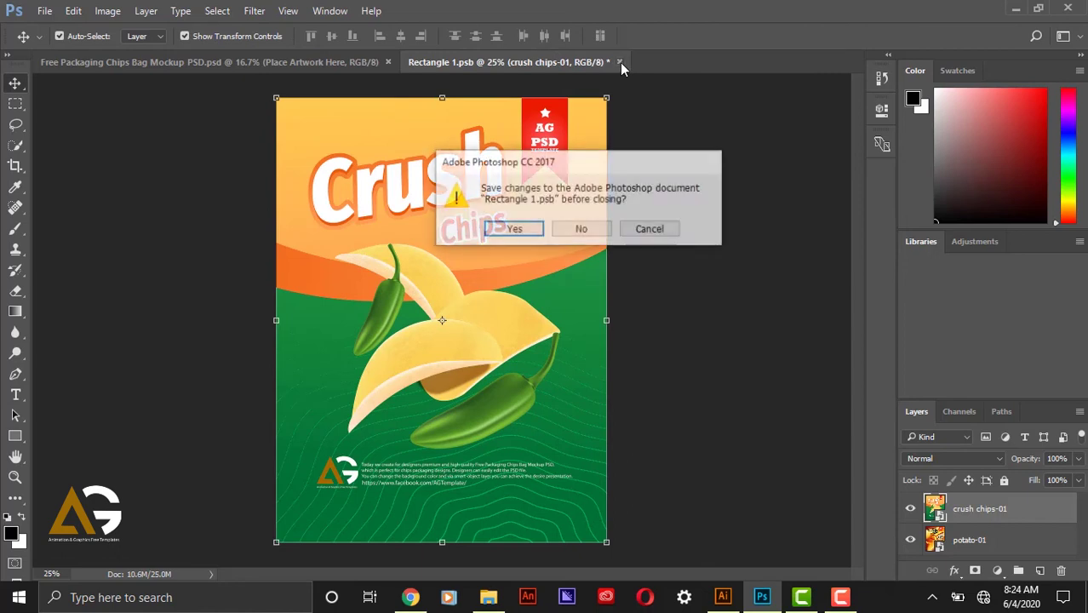
left_click(515, 232)
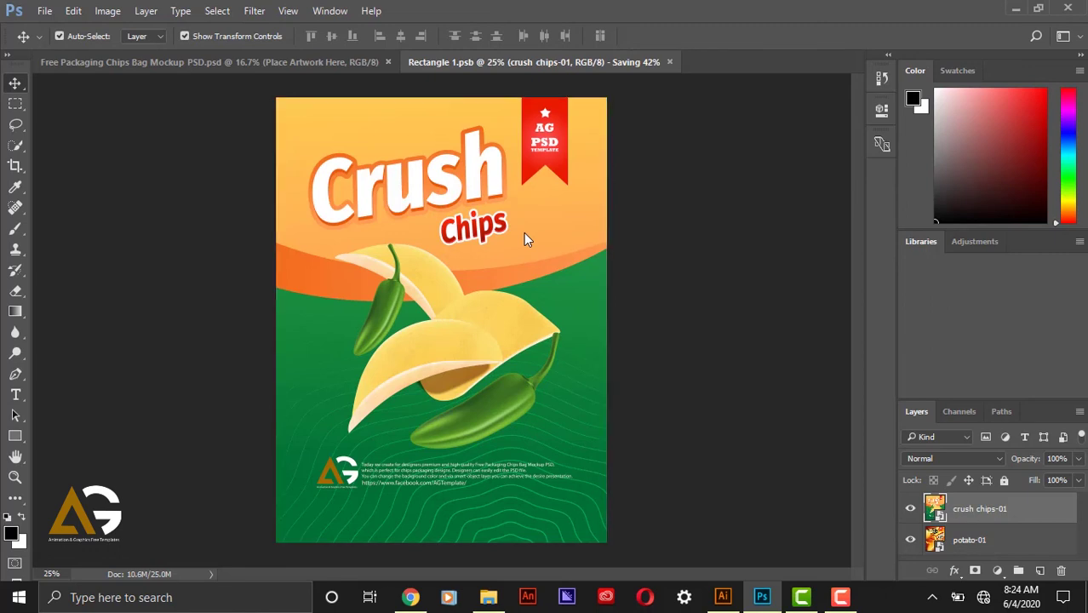
Deselect the artwork layer to review the finished Crush Chips bag mockup
left_click(826, 239)
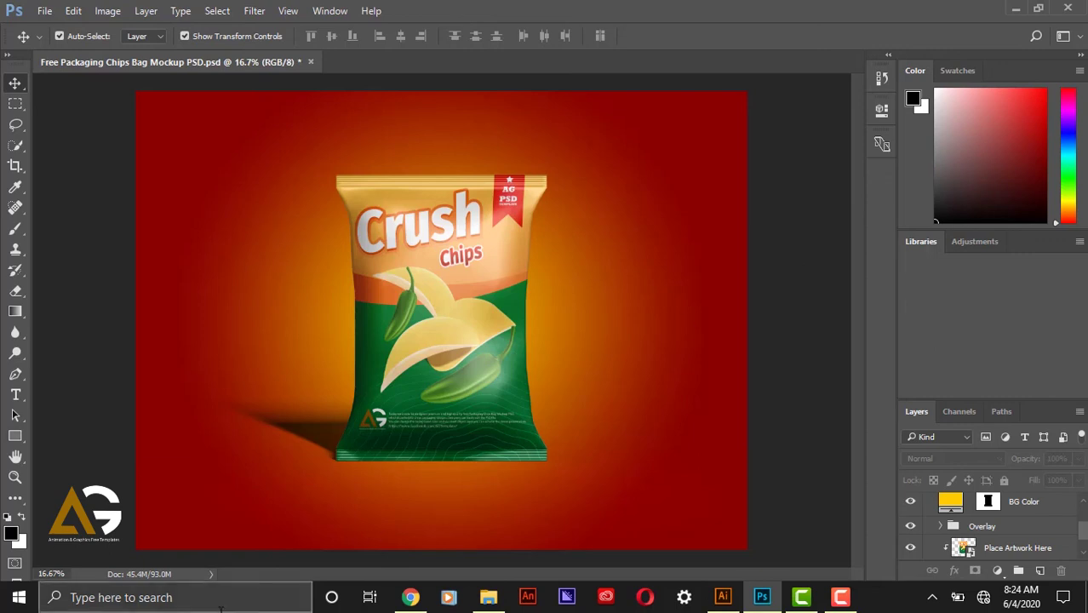
Advance Facebook's mockup carousel to the Wall Edition, N004 DVD Case and N005 Covid-19 videos, then return to Photoshop
left_click(412, 597)
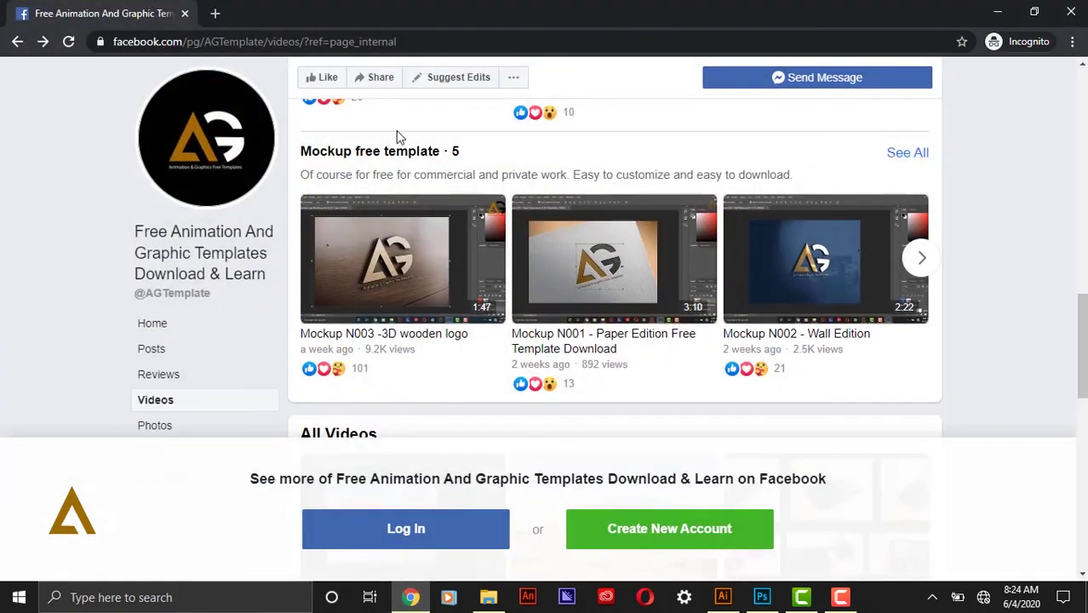
scroll(738, 286, "up", 2)
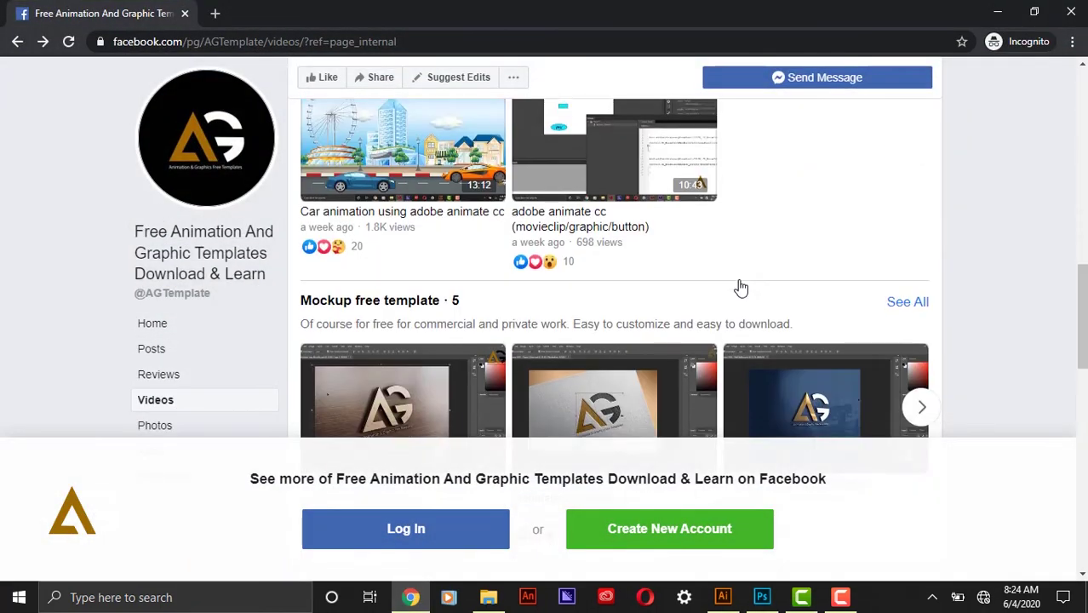
scroll(738, 286, "down", 2)
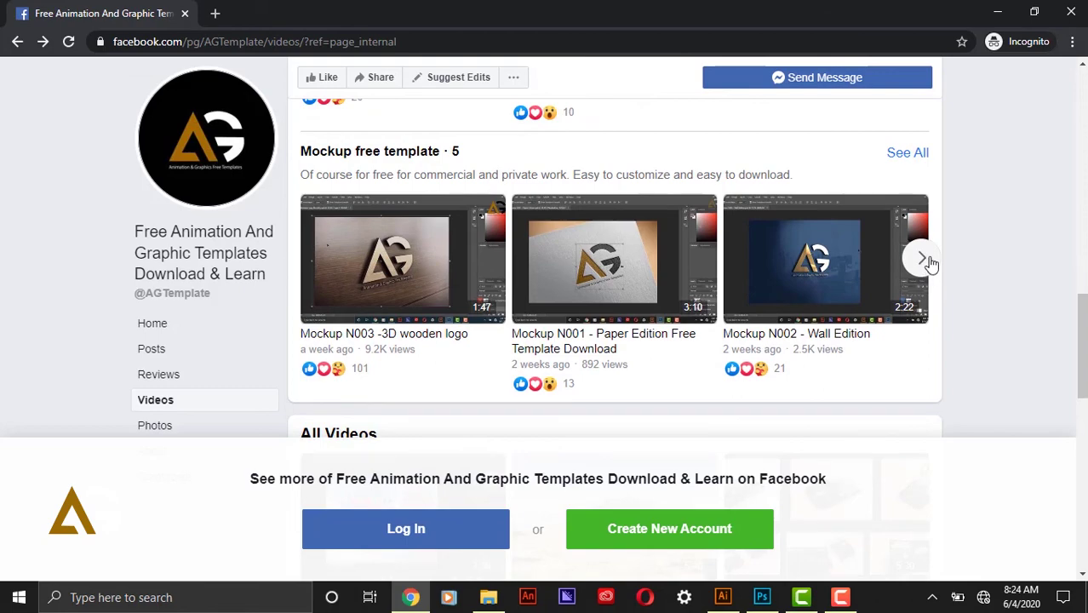
left_click(927, 259)
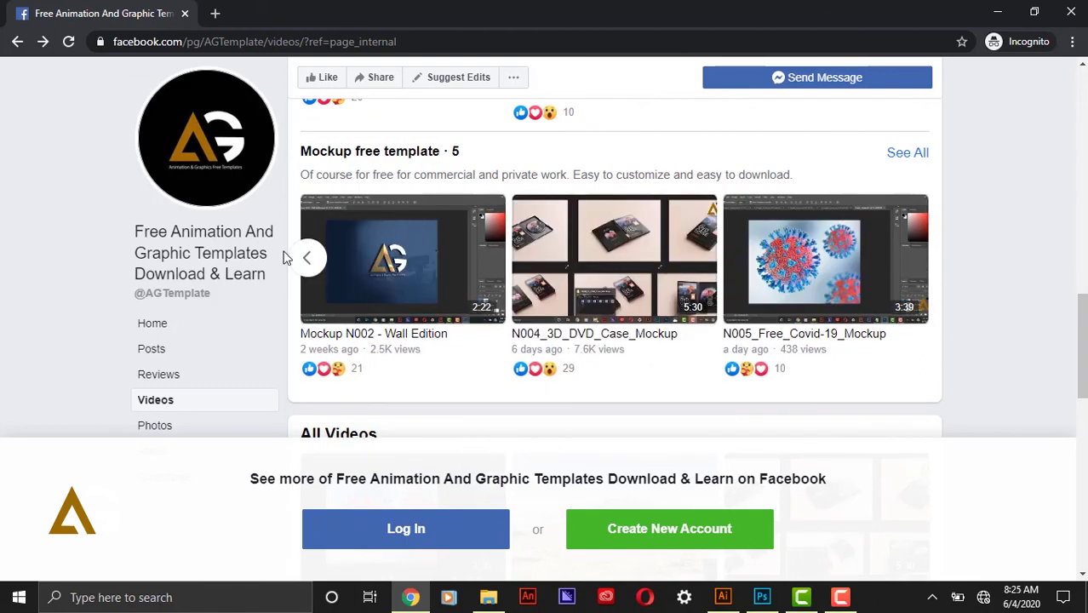
left_click(490, 598)
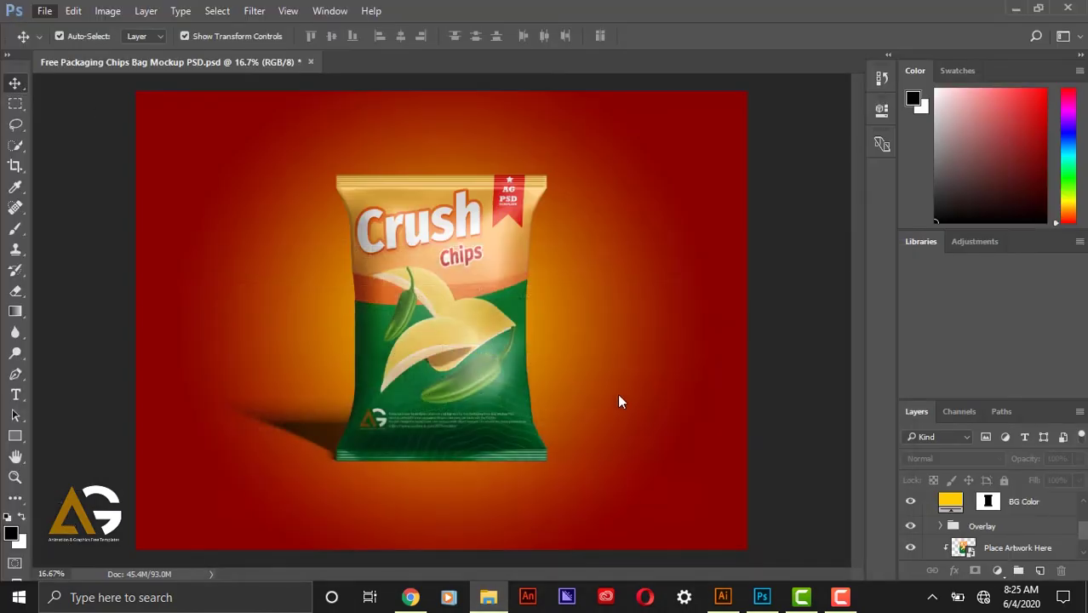
Save the Crush Chips mockup as Free Packaging Chips Bag Mockup PSD.psd with Ctrl+S
key("ctrl+s")
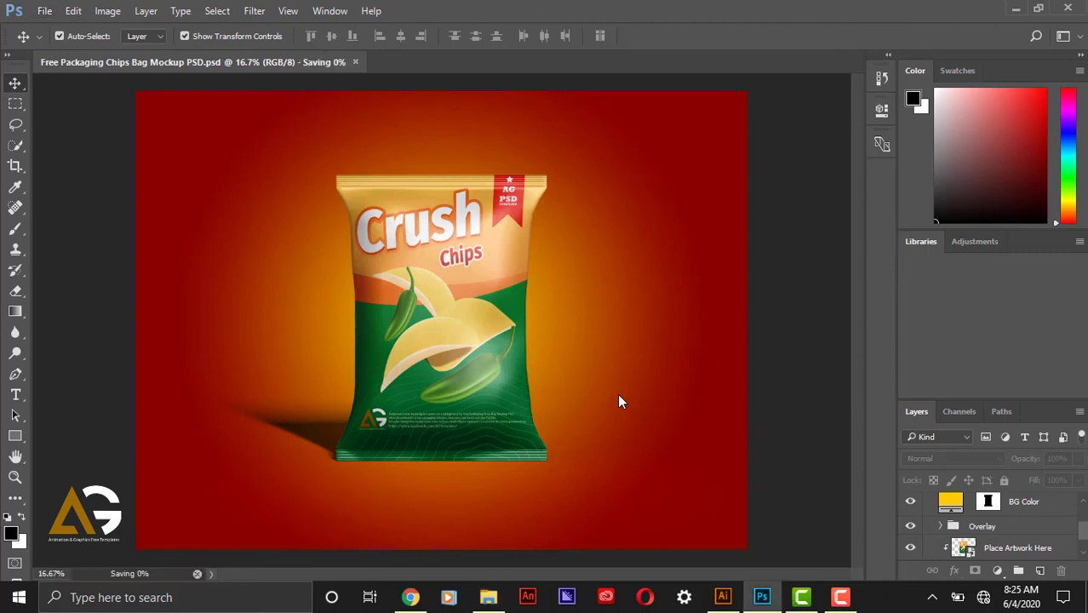